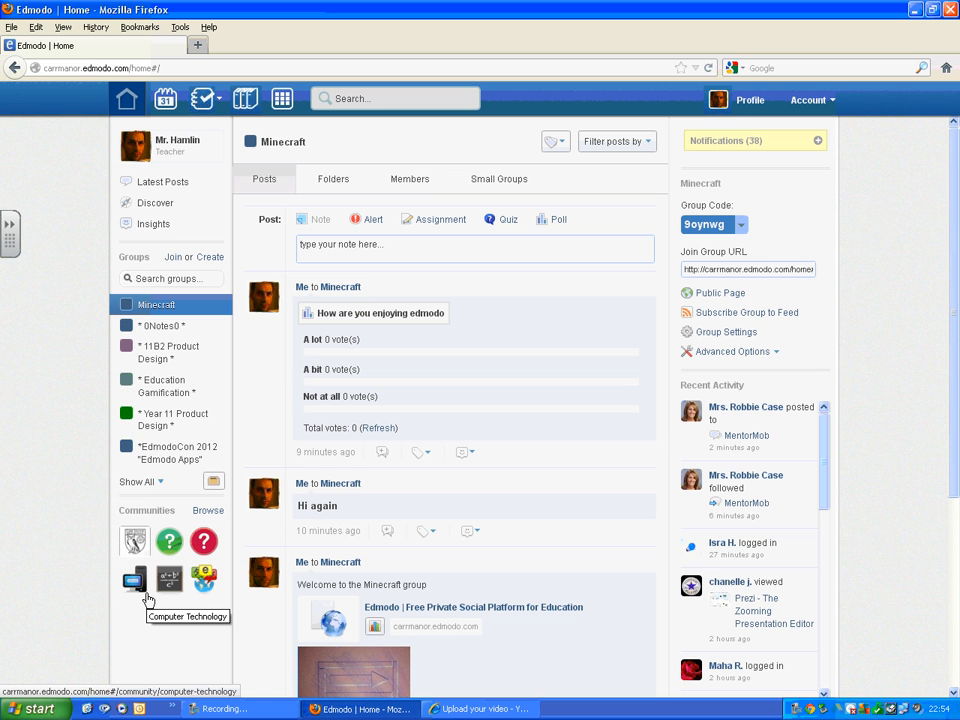
Step: Start a new assignment post titled "Homework one"
click(432, 221)
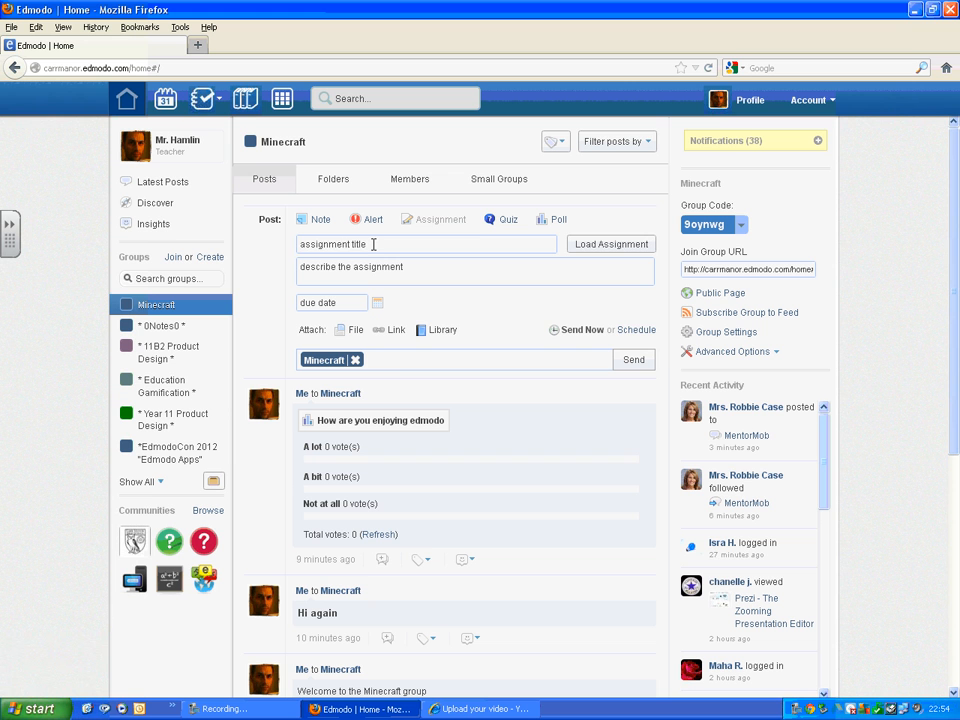
click(373, 244)
text(Homework one)
Step: Describe the assignment as "Please use the Word document below to complete the assignment and then turn in using the 'Turn in' button on September 30th." and set the due date to 09/30/2012
click(414, 268)
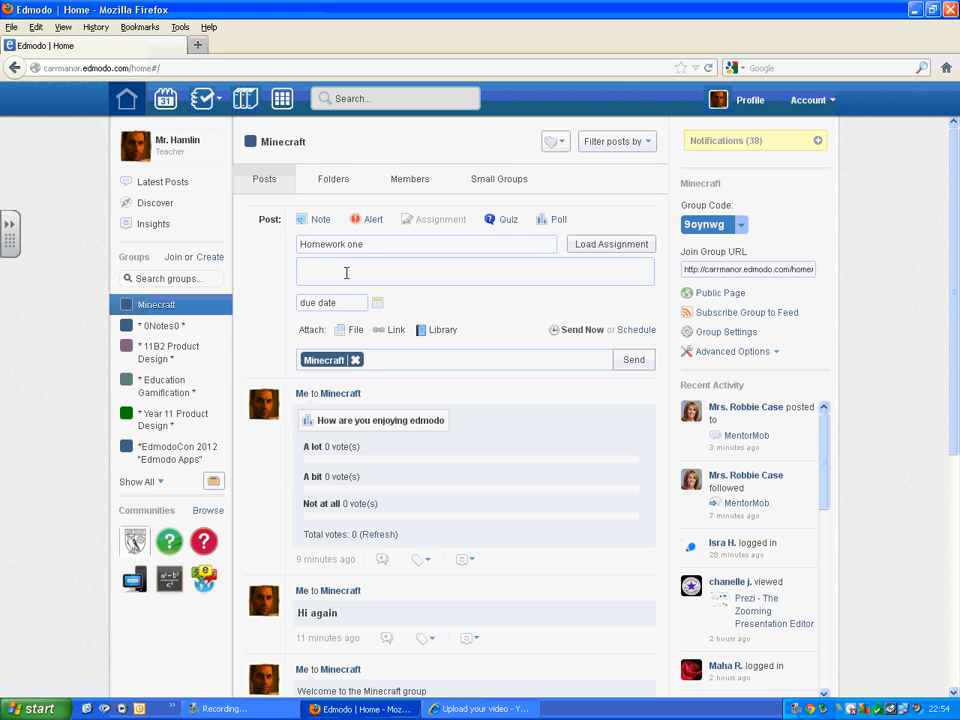
text(Please use the Wor)
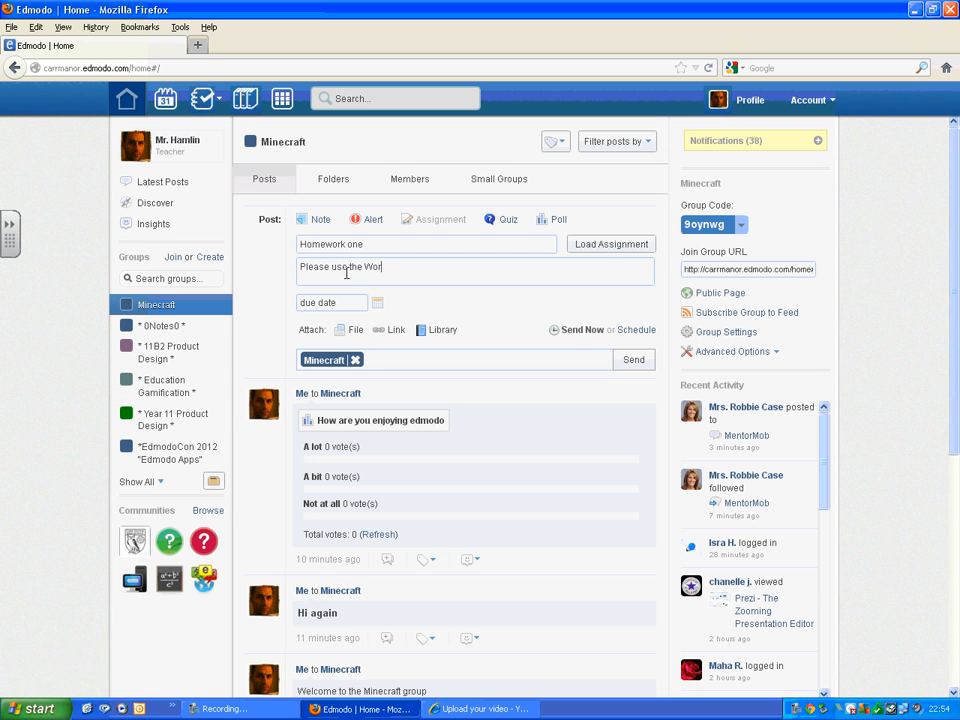
text(d document below to complete t)
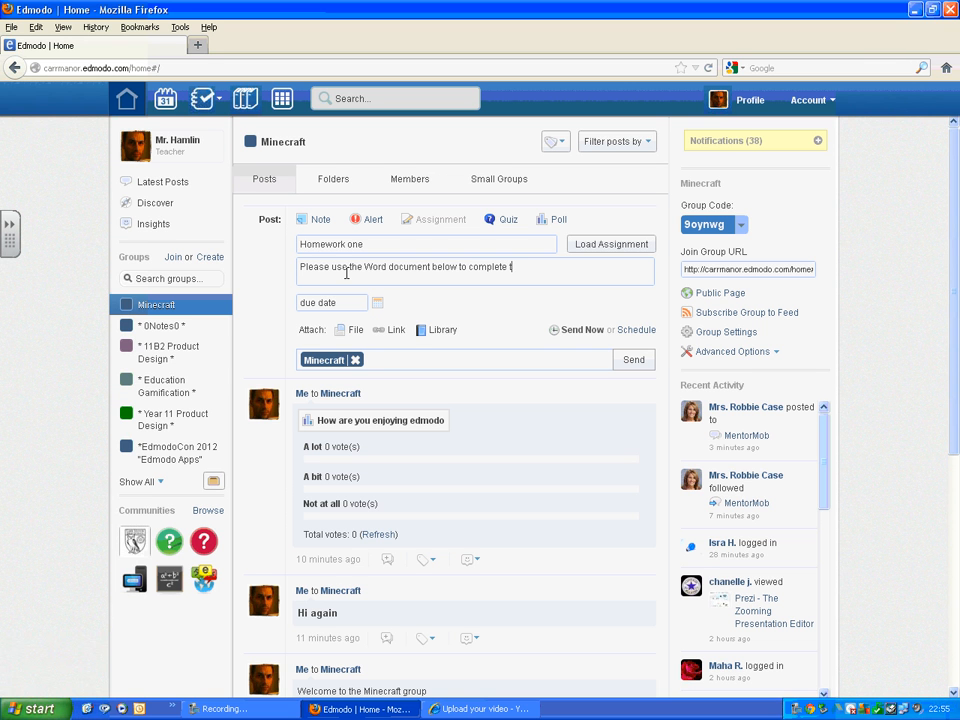
text(he assignment and then turn)
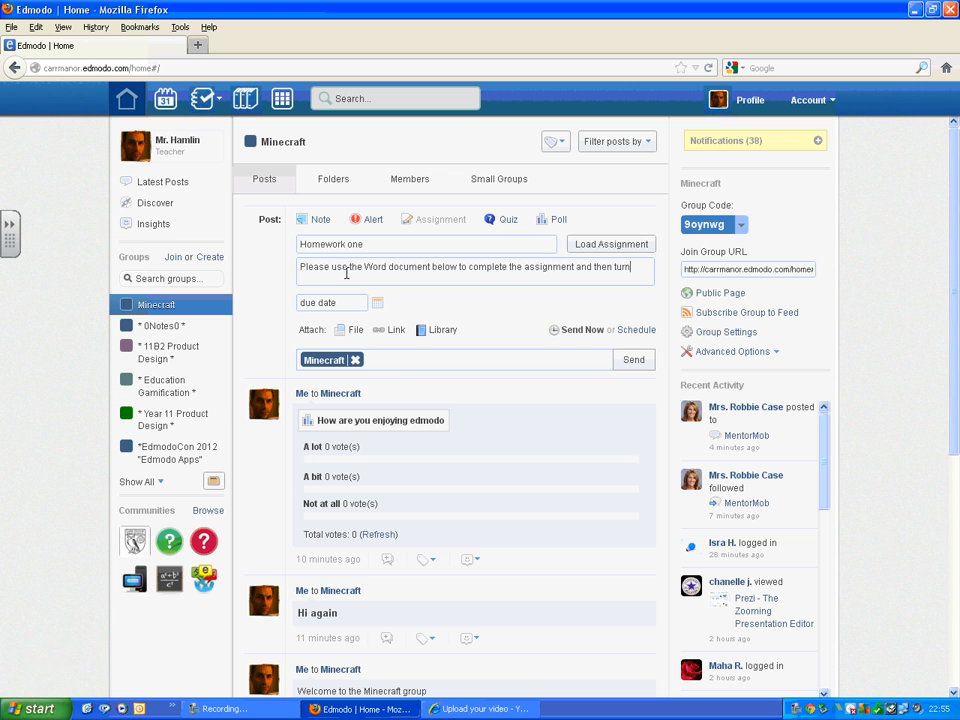
text( in using the)
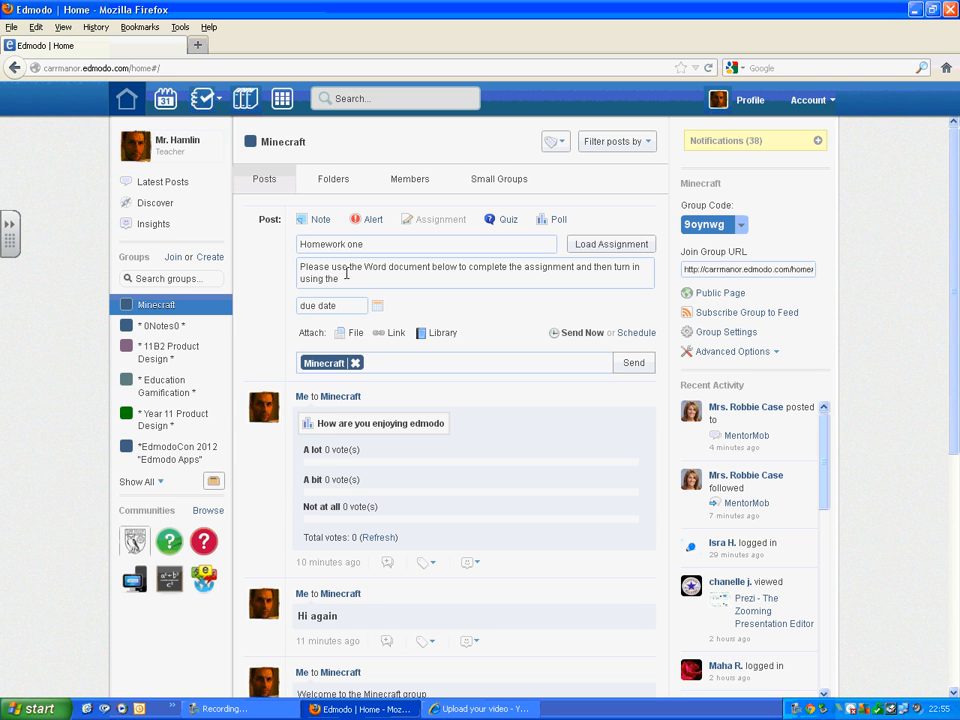
text( f)
text(Turn )
text(in)
text(' button )
text(on Se)
text(pt)
text(ember)
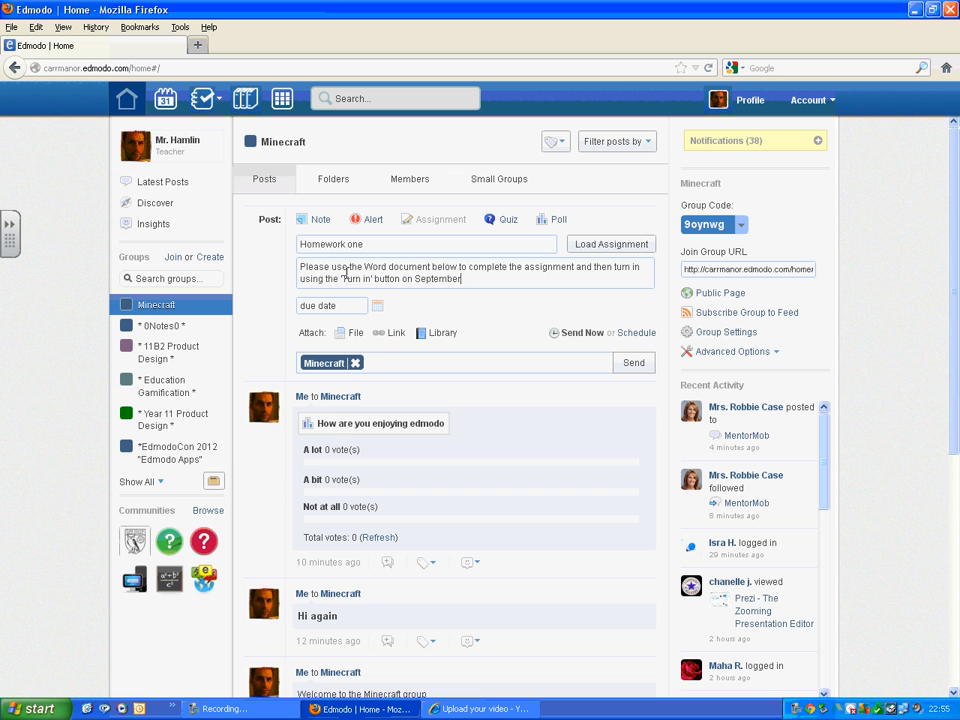
text( 30th.)
click(376, 308)
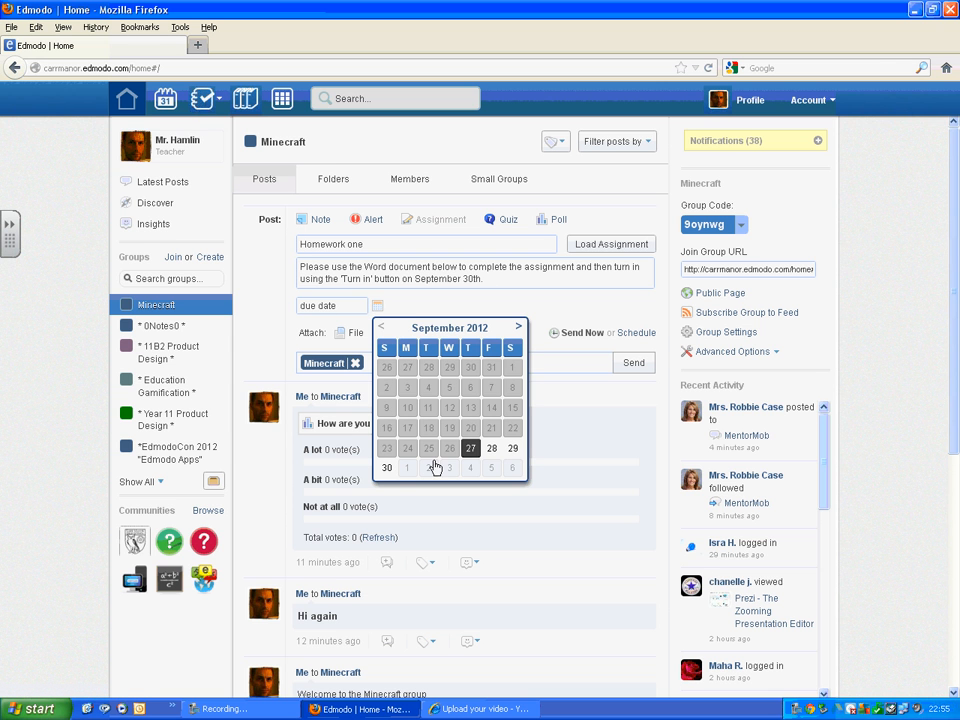
click(388, 469)
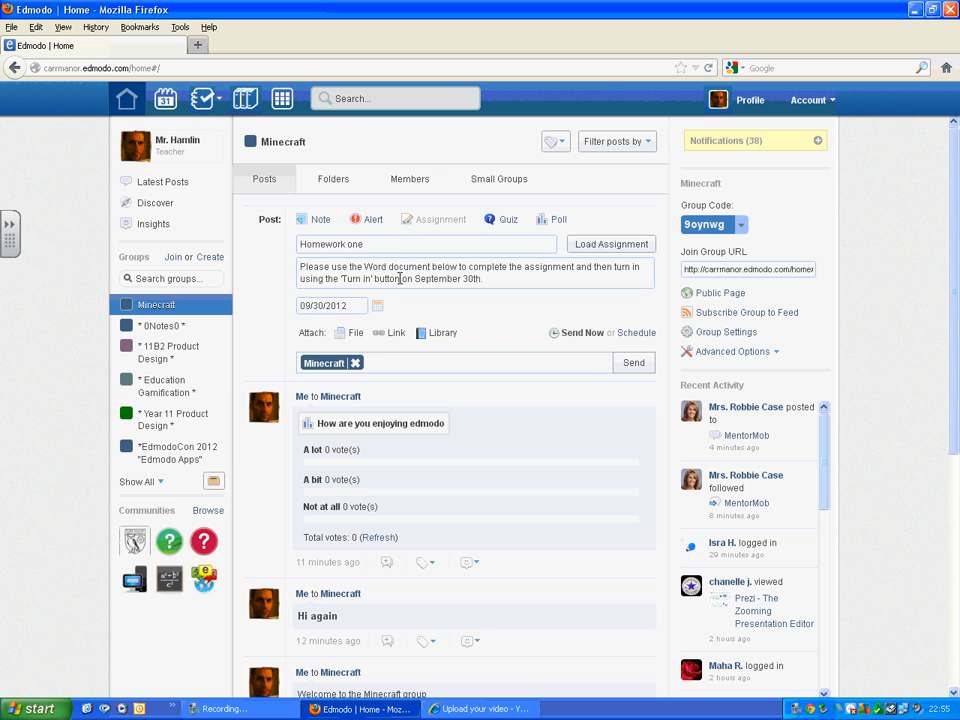
Step: Attach the Roman numerals.doc file from Josiah's Documents and send the assignment to the Minecraft group
click(354, 335)
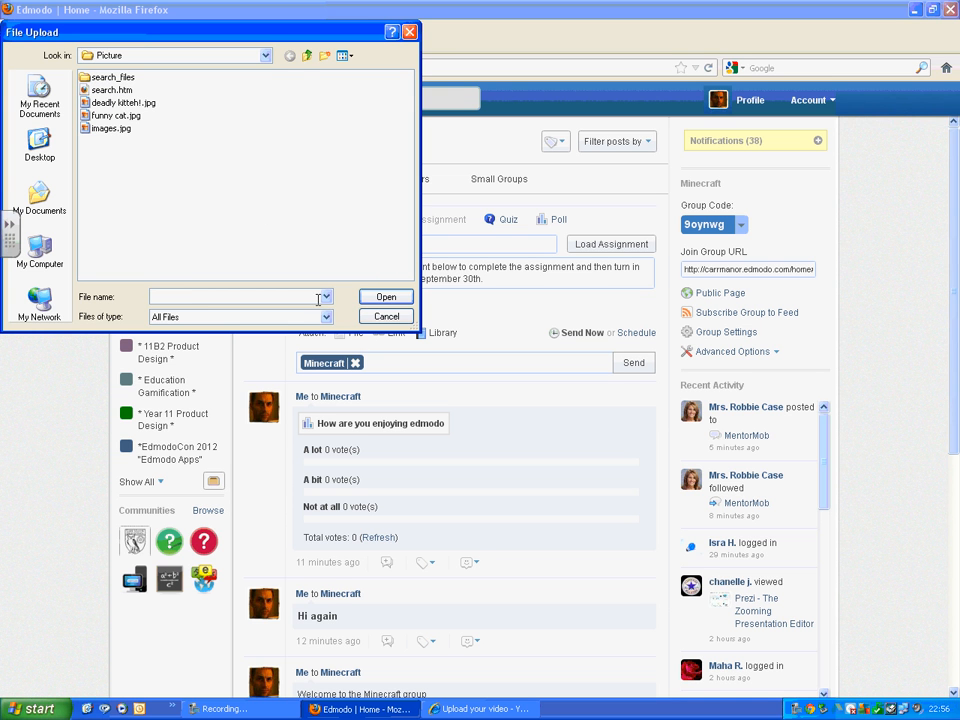
click(307, 57)
click(307, 57)
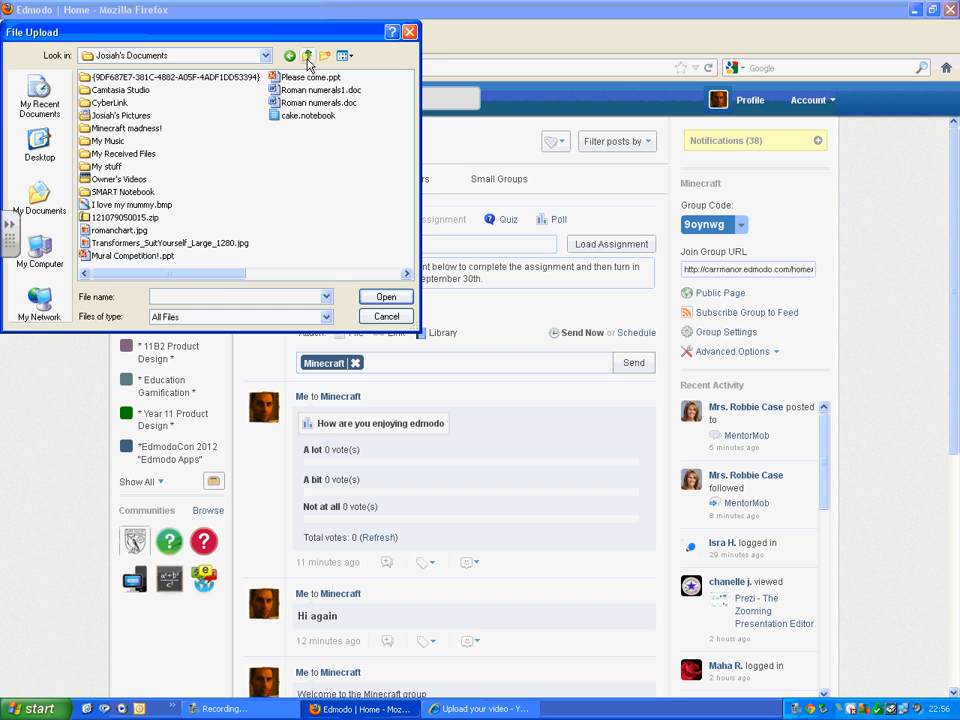
click(300, 103)
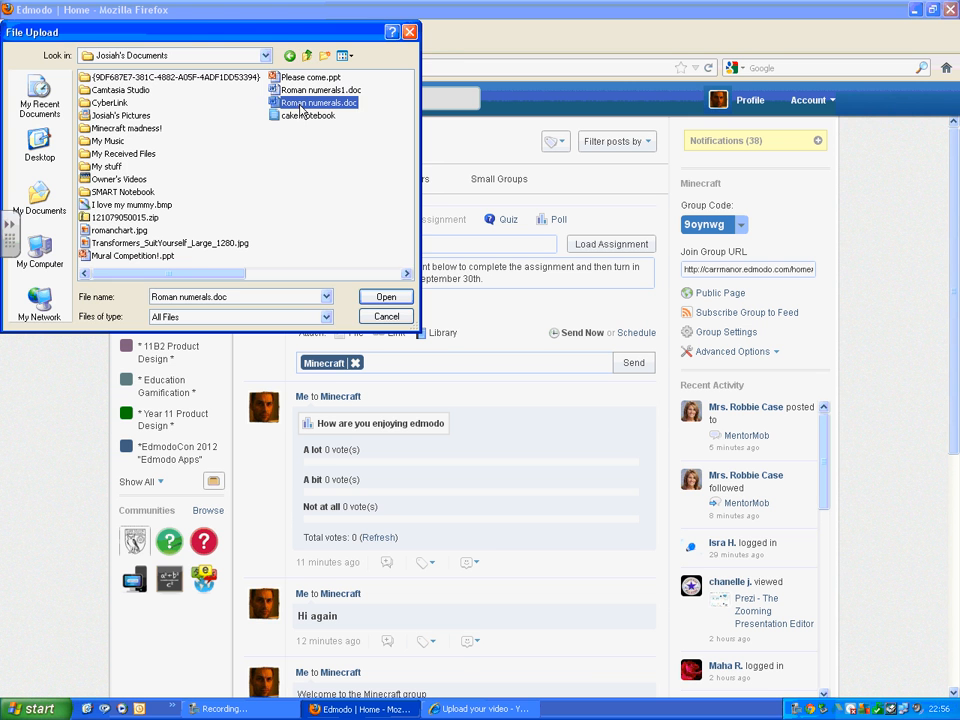
click(386, 297)
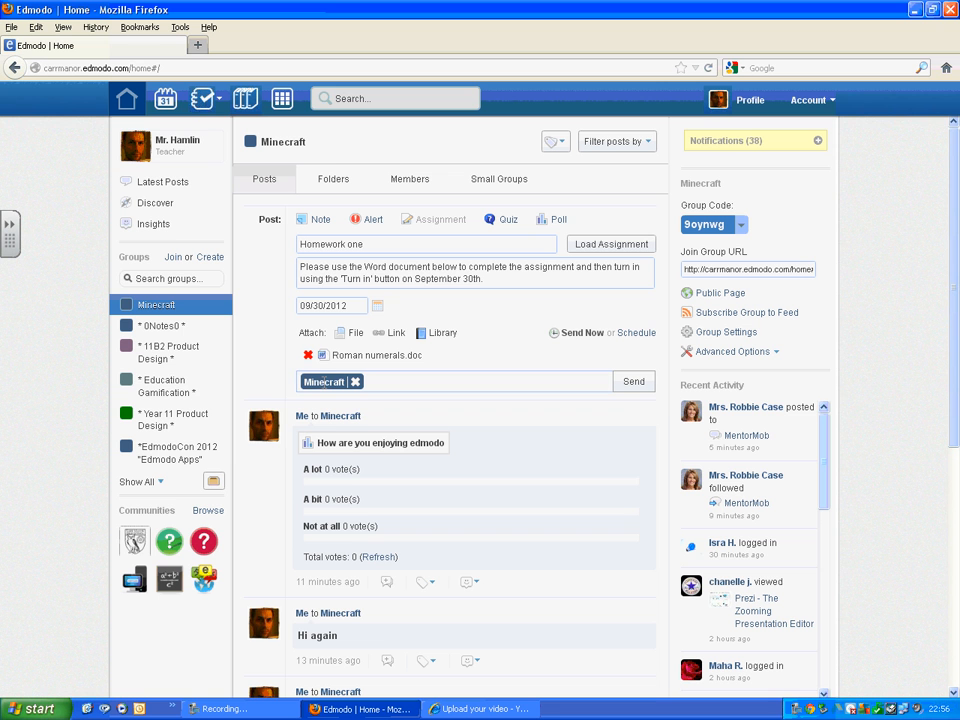
click(631, 389)
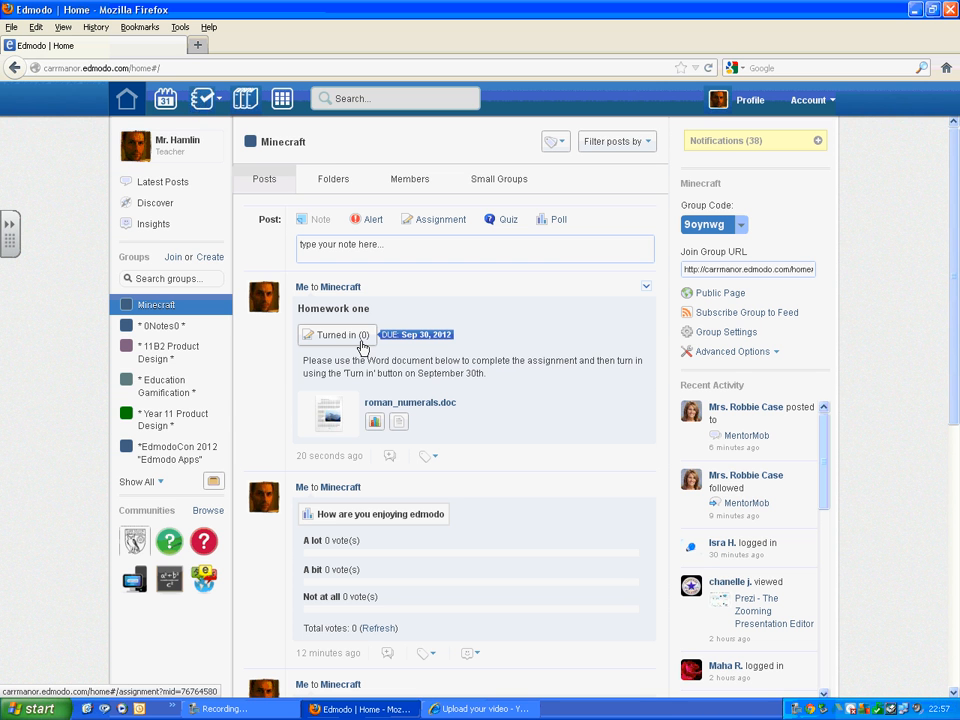
Step: Start creating a new quiz
click(508, 222)
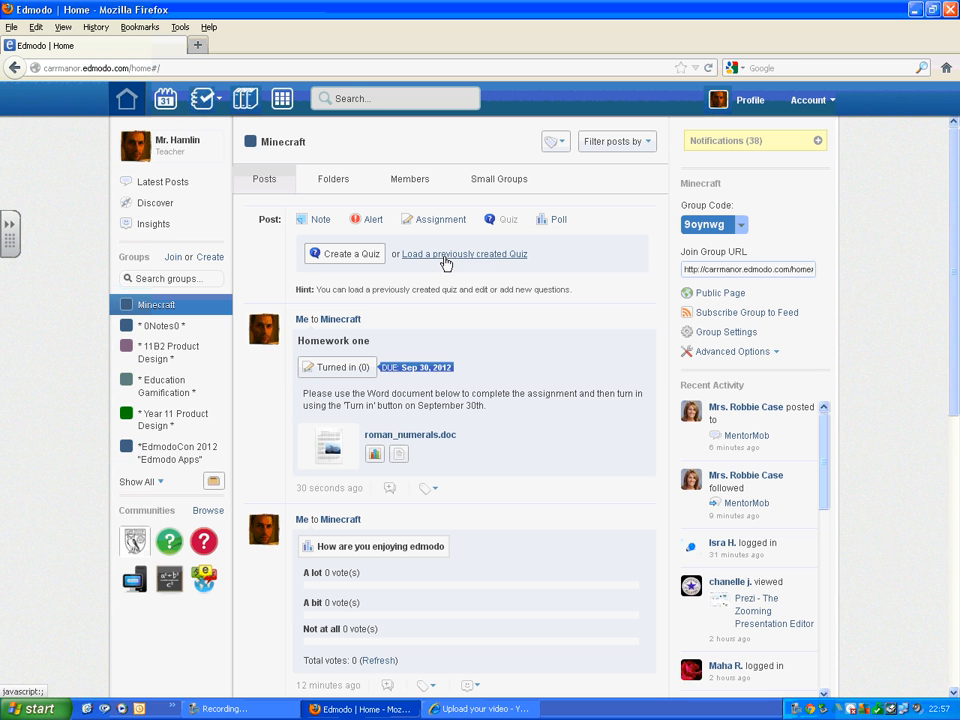
click(356, 260)
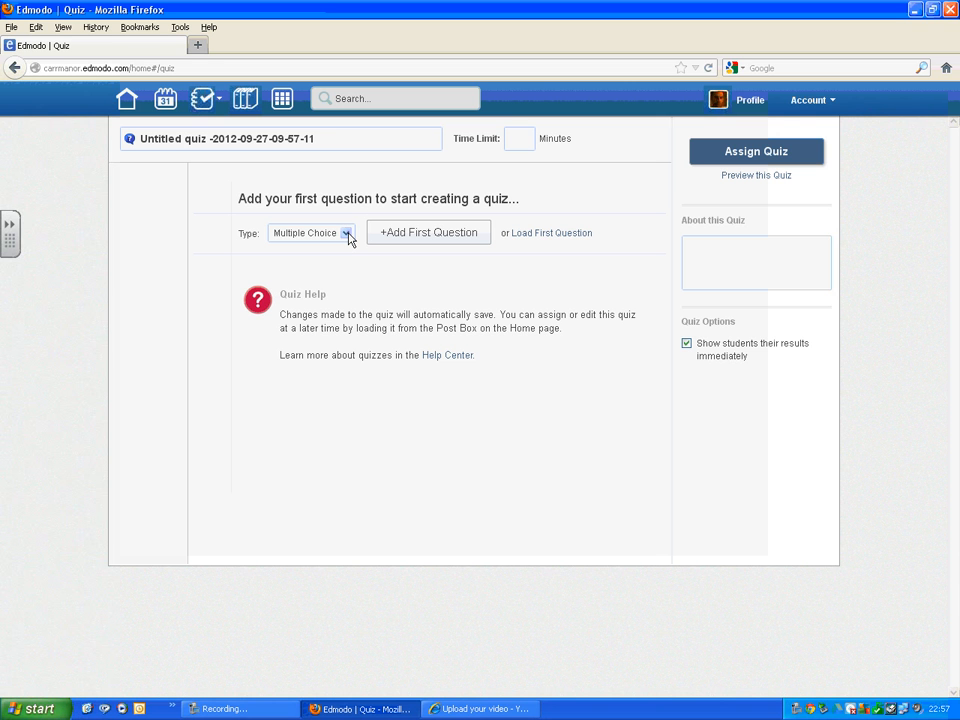
click(347, 234)
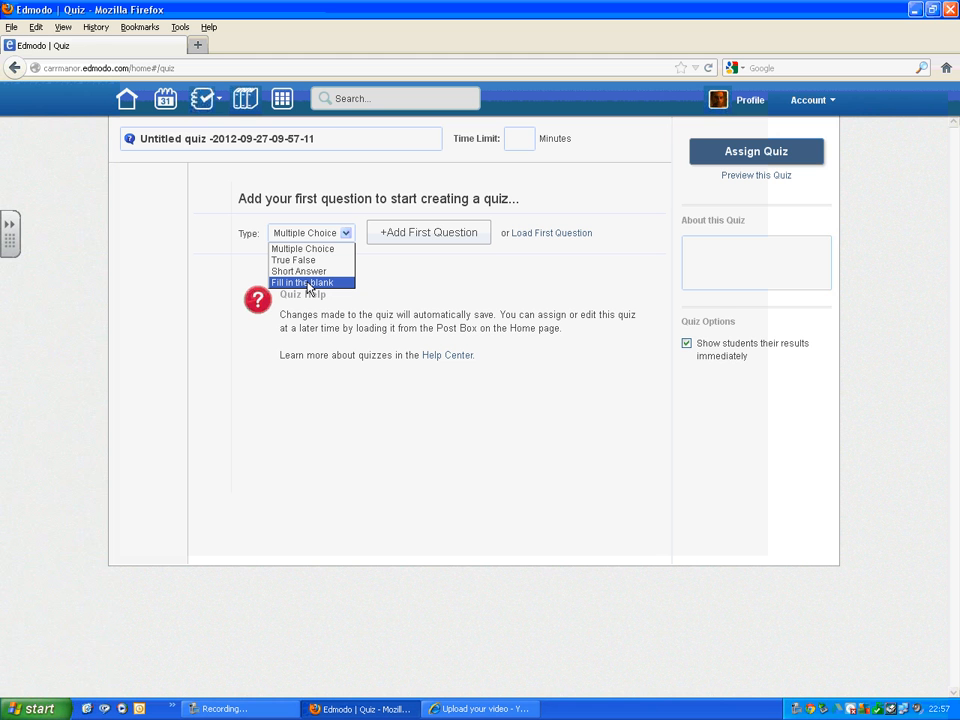
click(319, 263)
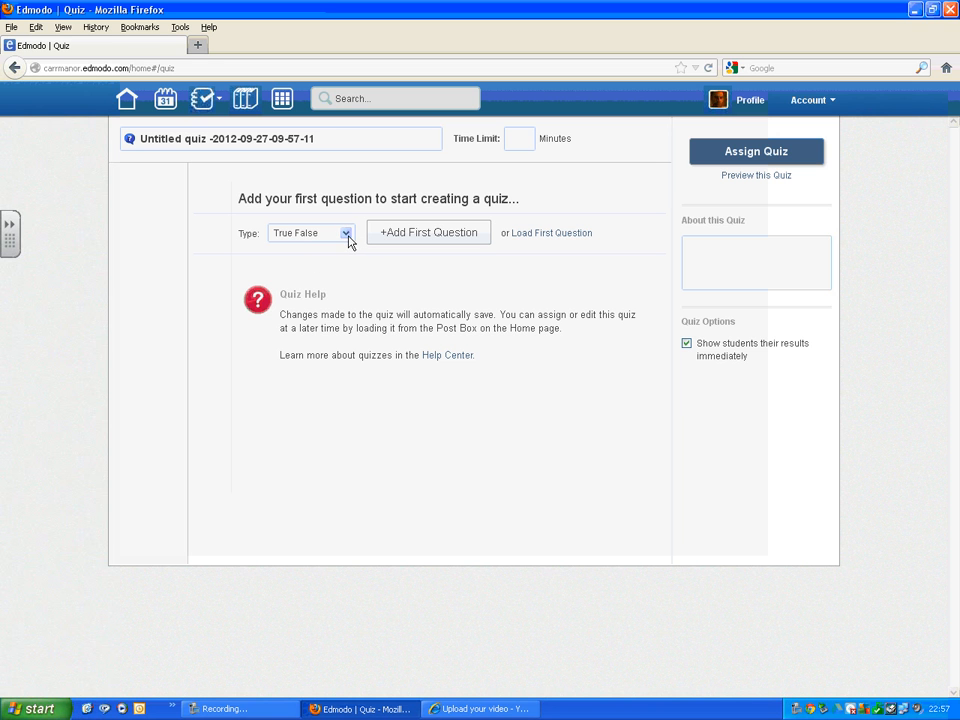
click(347, 237)
click(334, 249)
Step: Add a first multiple-choice question with the prompt "How old are you?"
click(408, 236)
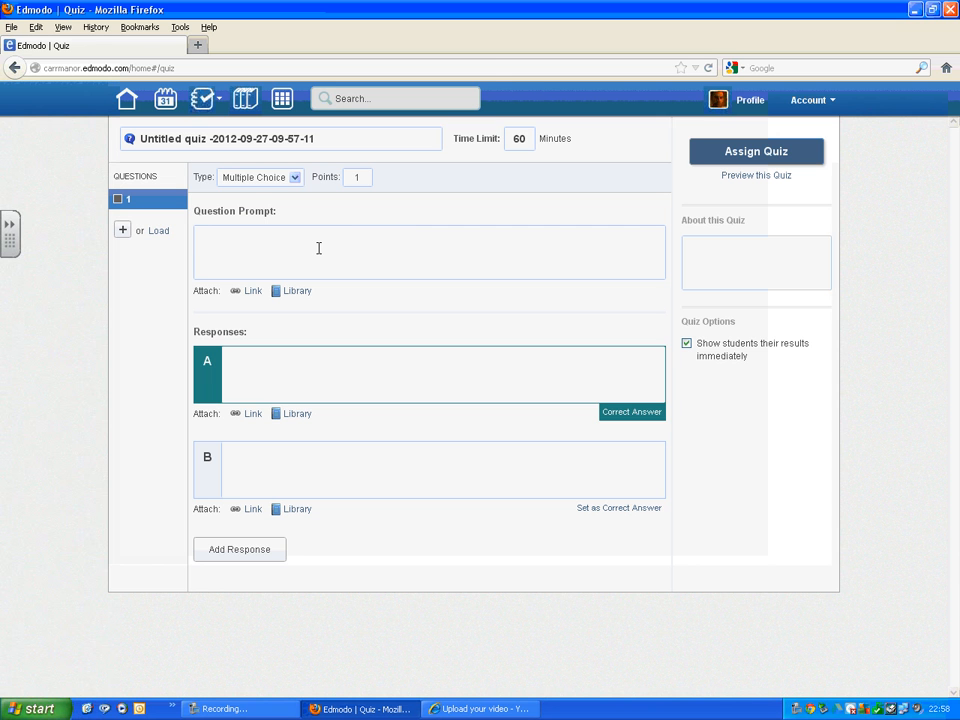
text(How o)
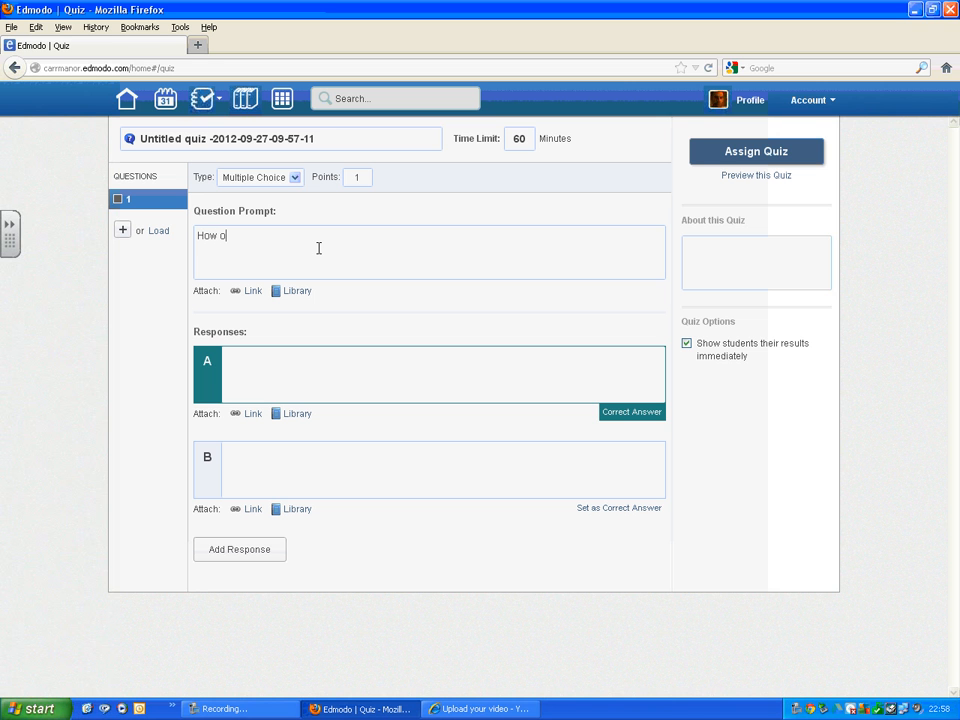
text(ld are you)
Step: Enter the responses 12, 14 and 16, adding a third response, and mark 14 as the correct answer
click(240, 355)
text(12)
click(278, 458)
text(14)
click(254, 559)
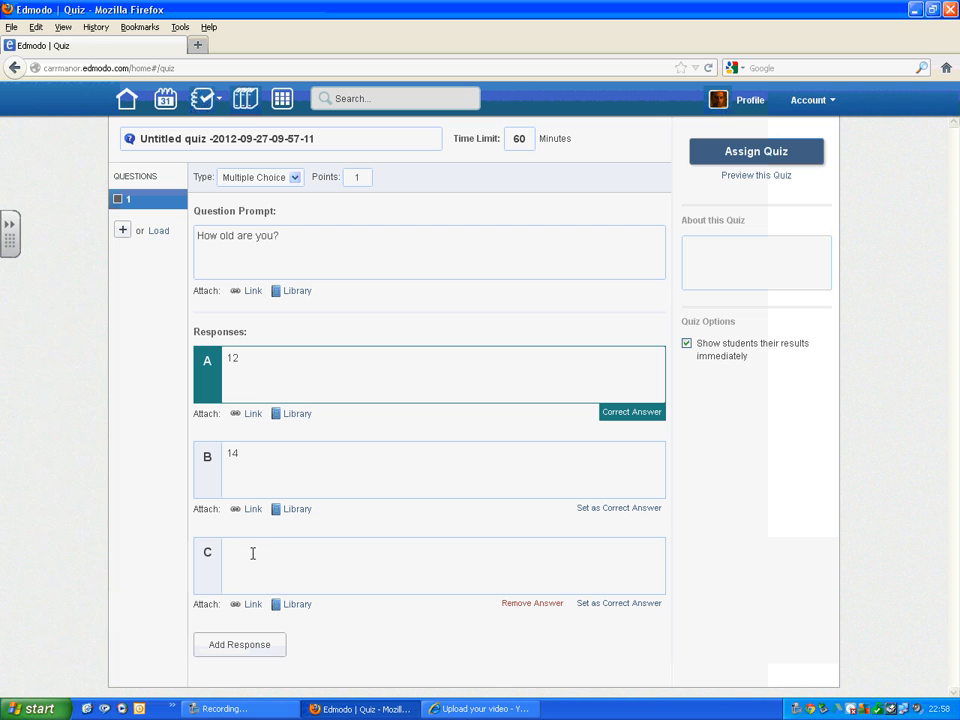
text(16)
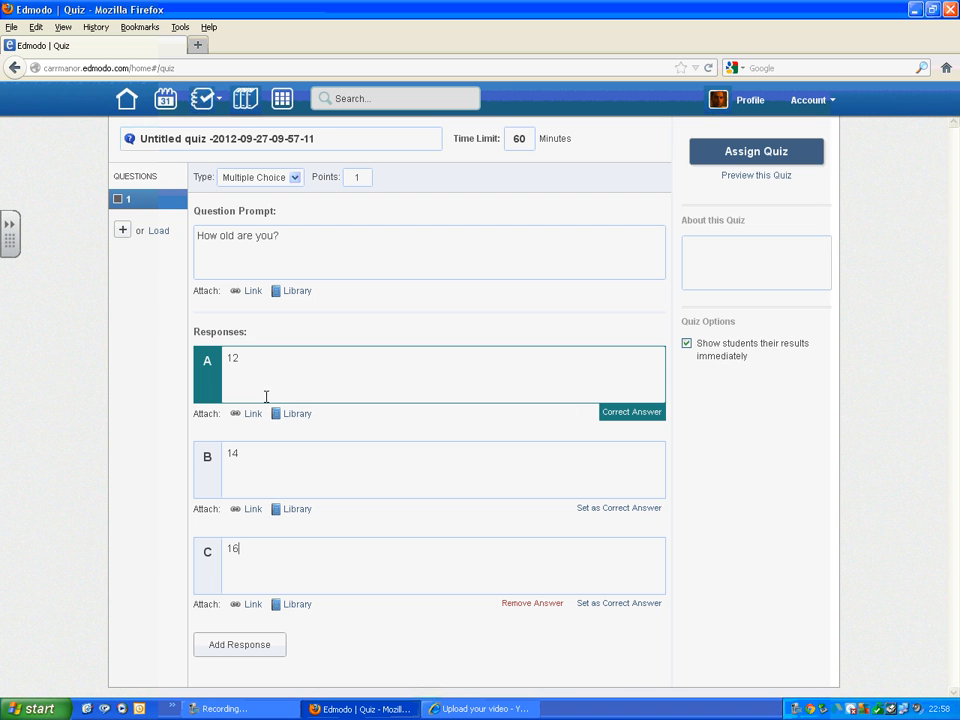
click(611, 514)
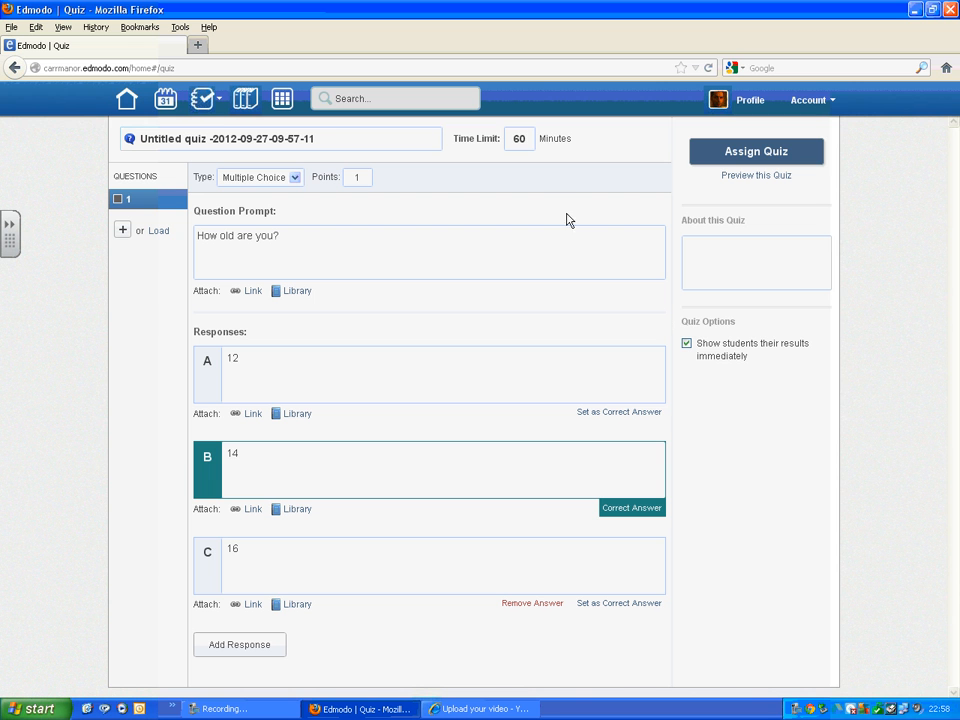
Step: Set the quiz time limit to 5 minutes and rename the quiz "How old are you"
drag(524, 143, 503, 140)
text(5)
click(320, 140)
drag(143, 139, 330, 150)
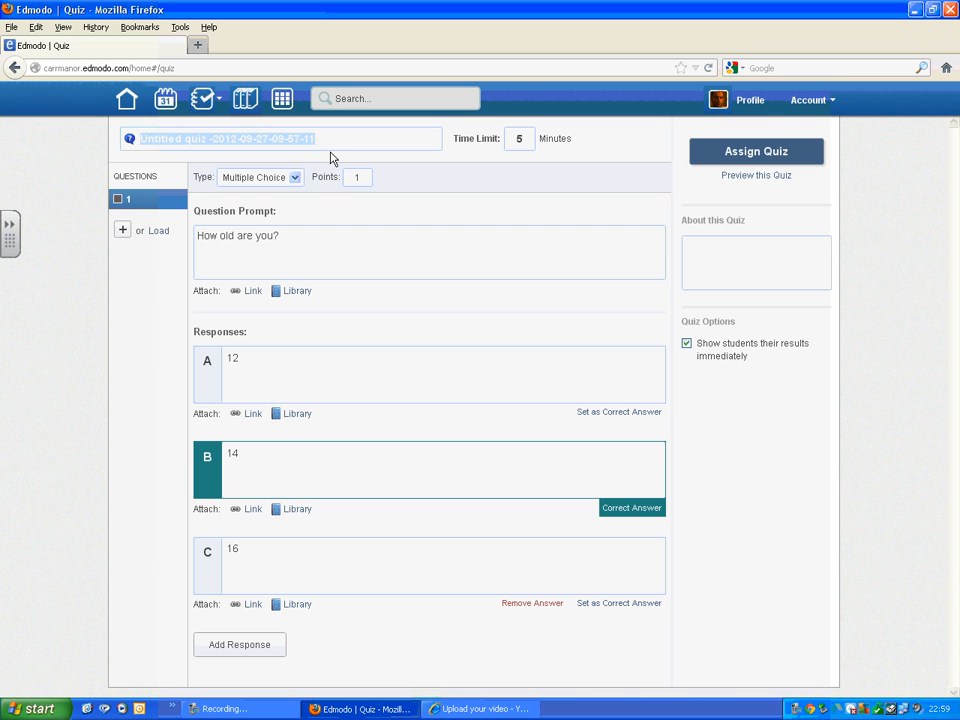
text(How ol)
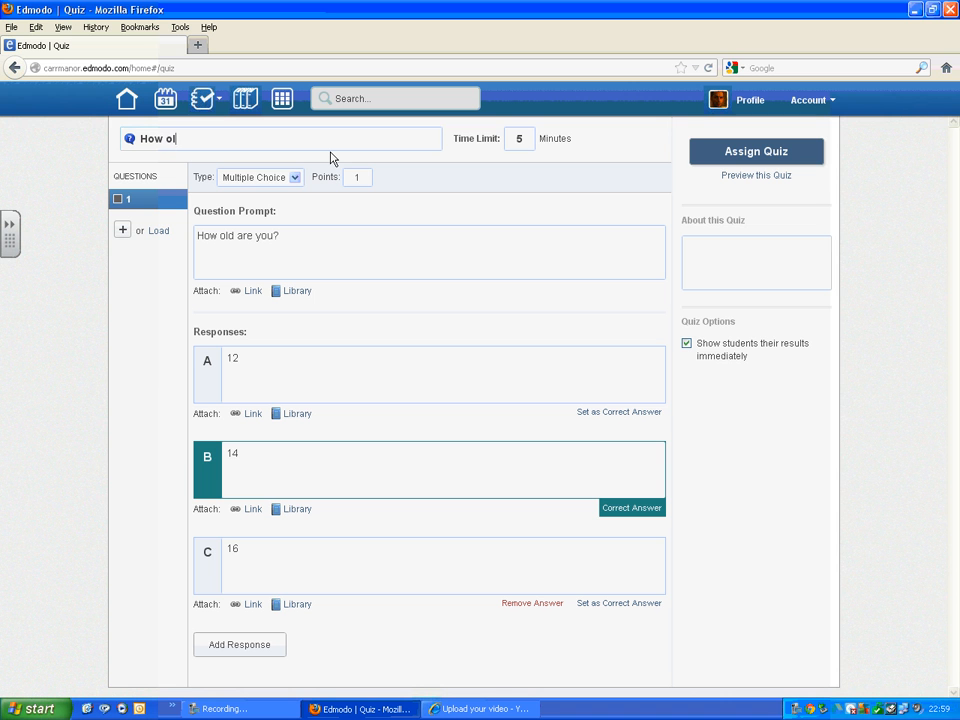
text(d are you)
Step: Assign the quiz with a due date of 09/30/2012 and add it to the gradebook
click(759, 152)
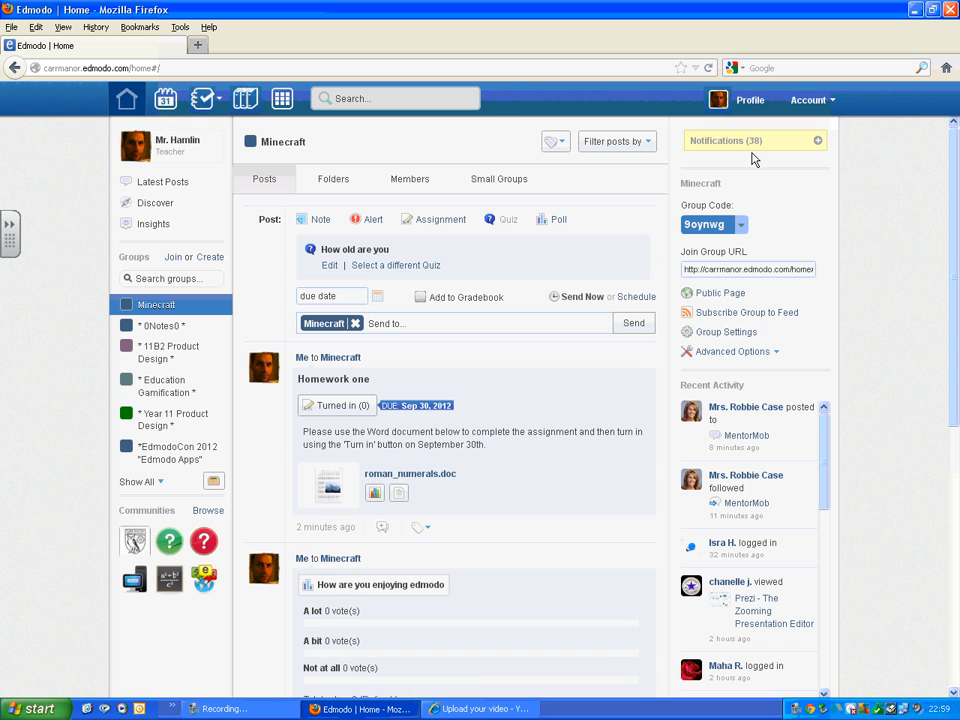
click(378, 302)
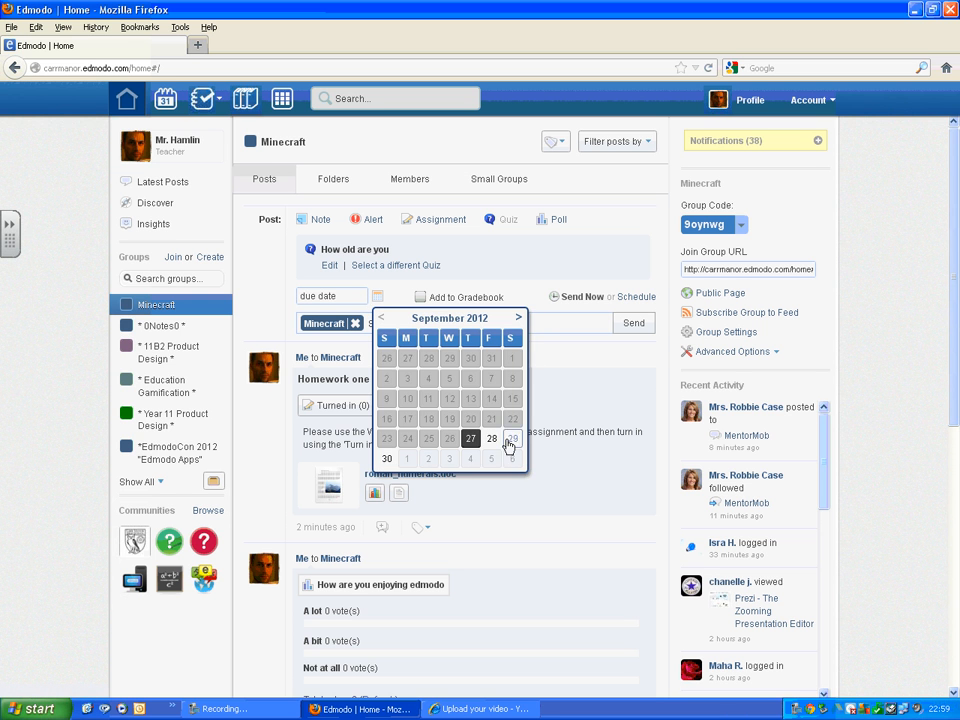
click(387, 458)
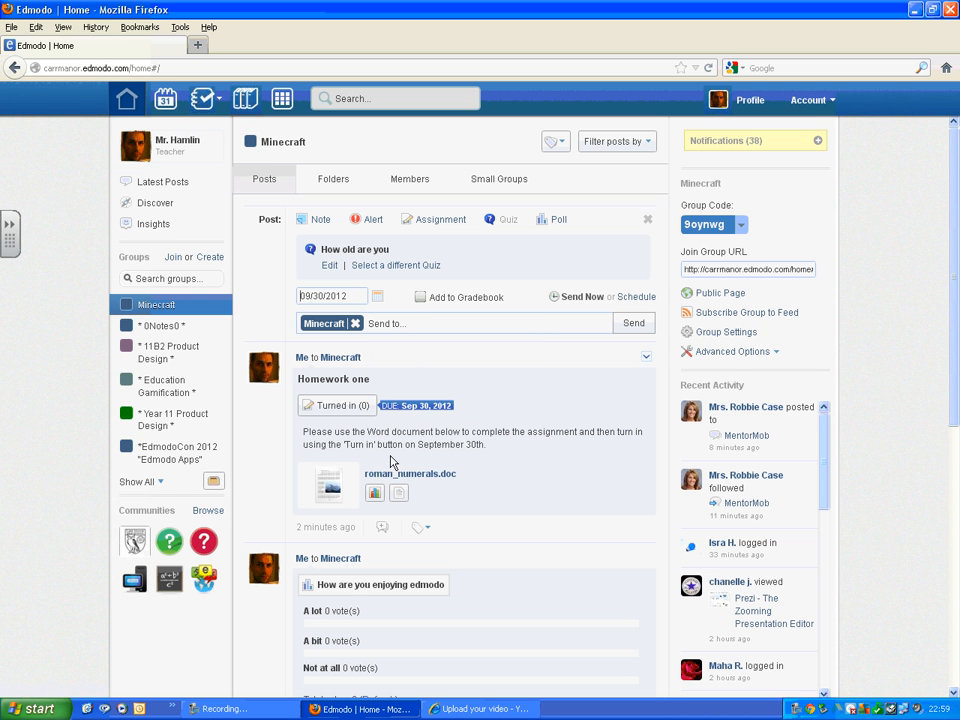
click(421, 298)
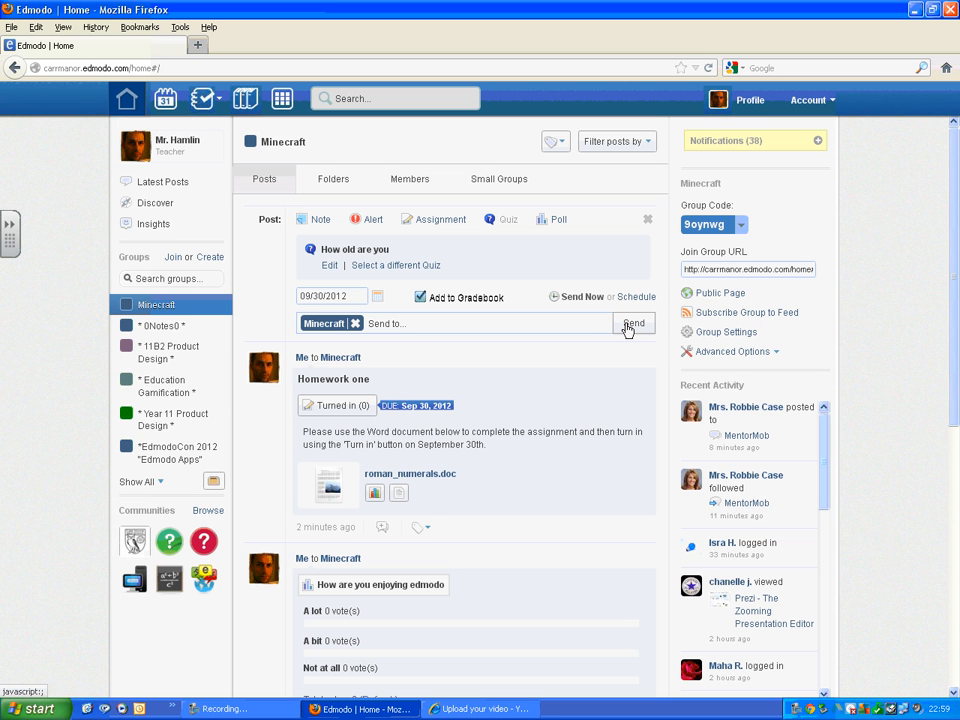
click(330, 267)
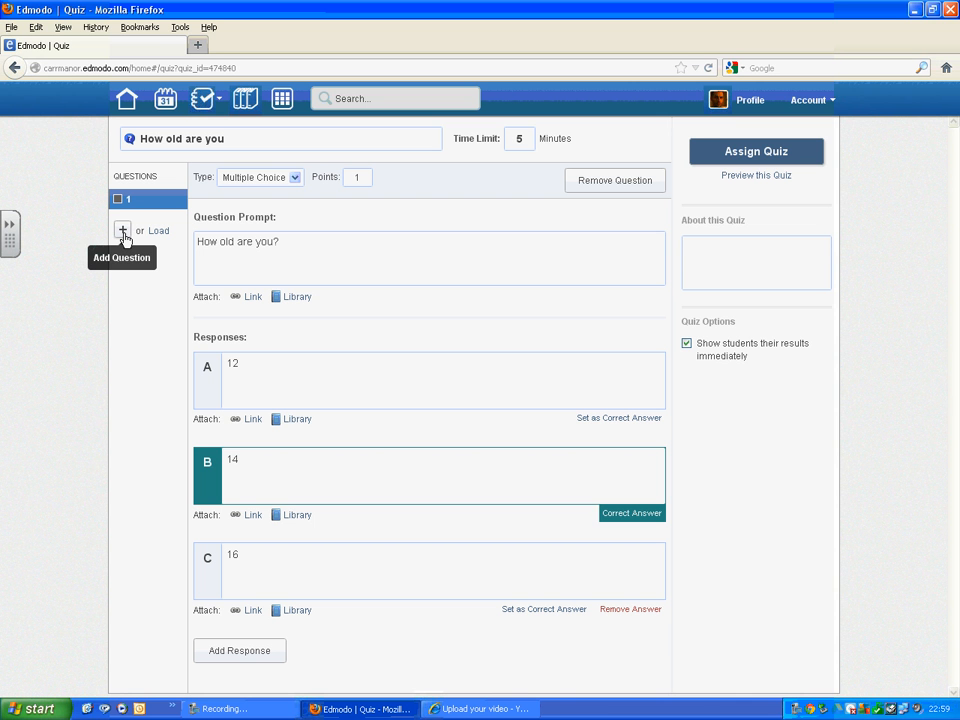
click(729, 153)
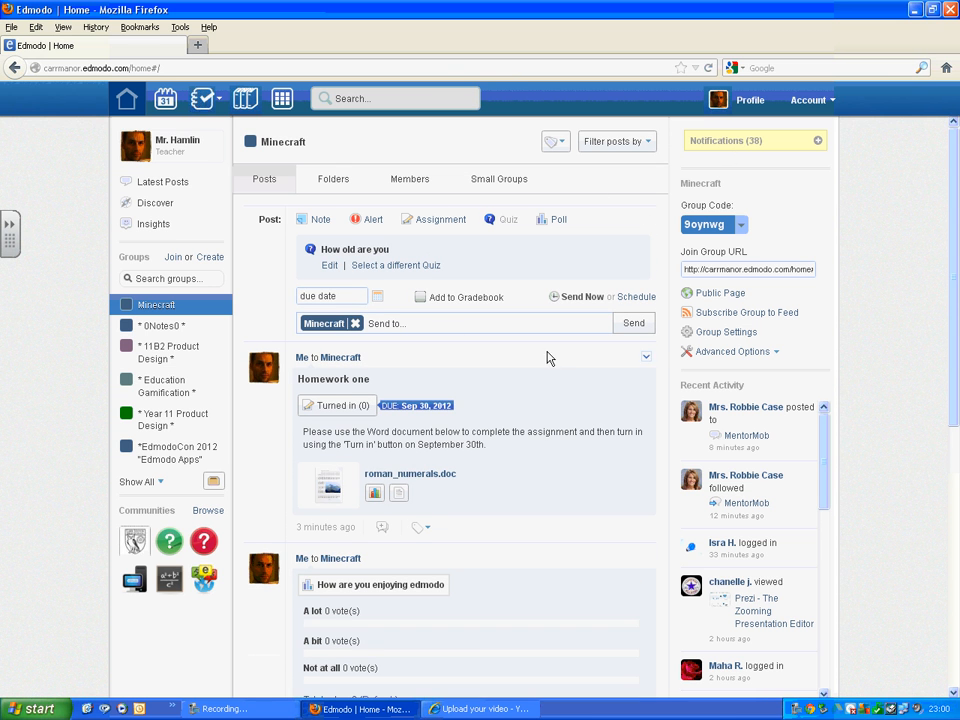
click(380, 299)
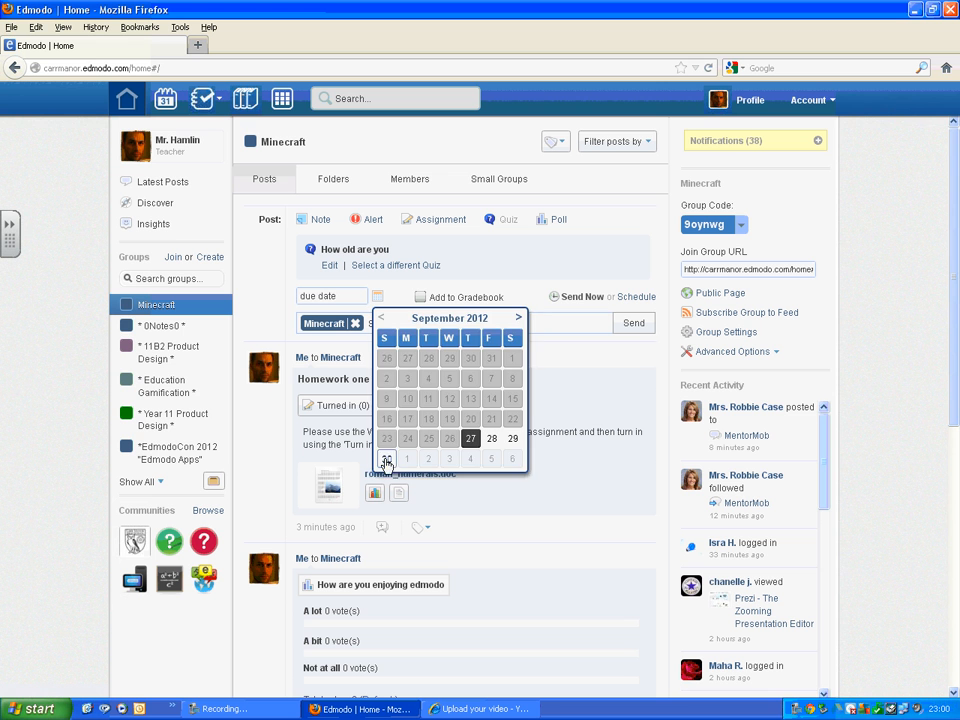
click(386, 461)
click(421, 298)
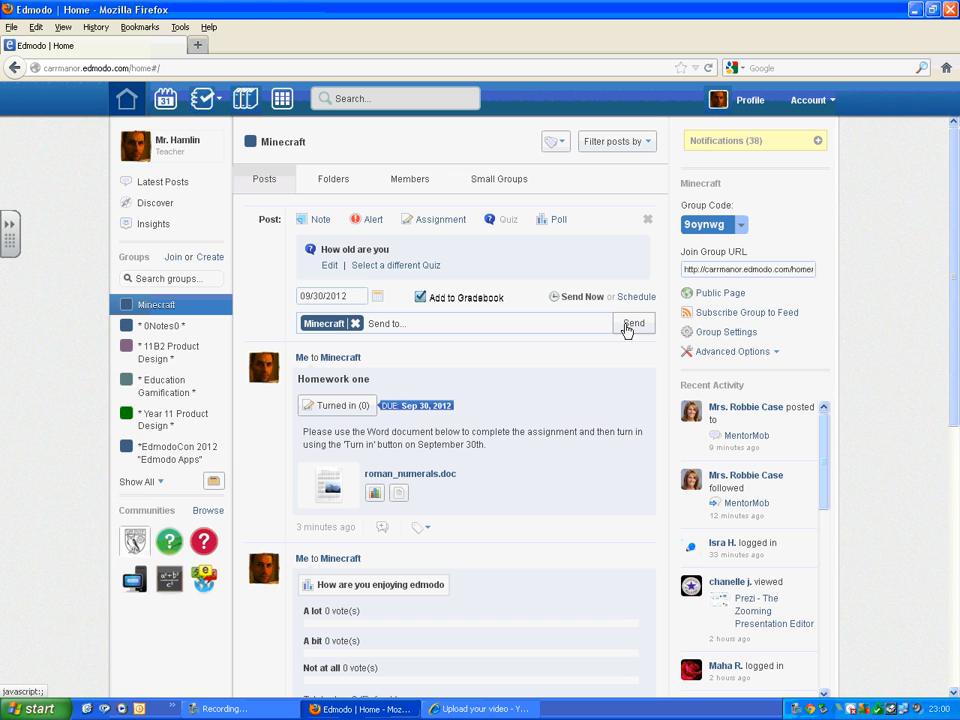
click(330, 266)
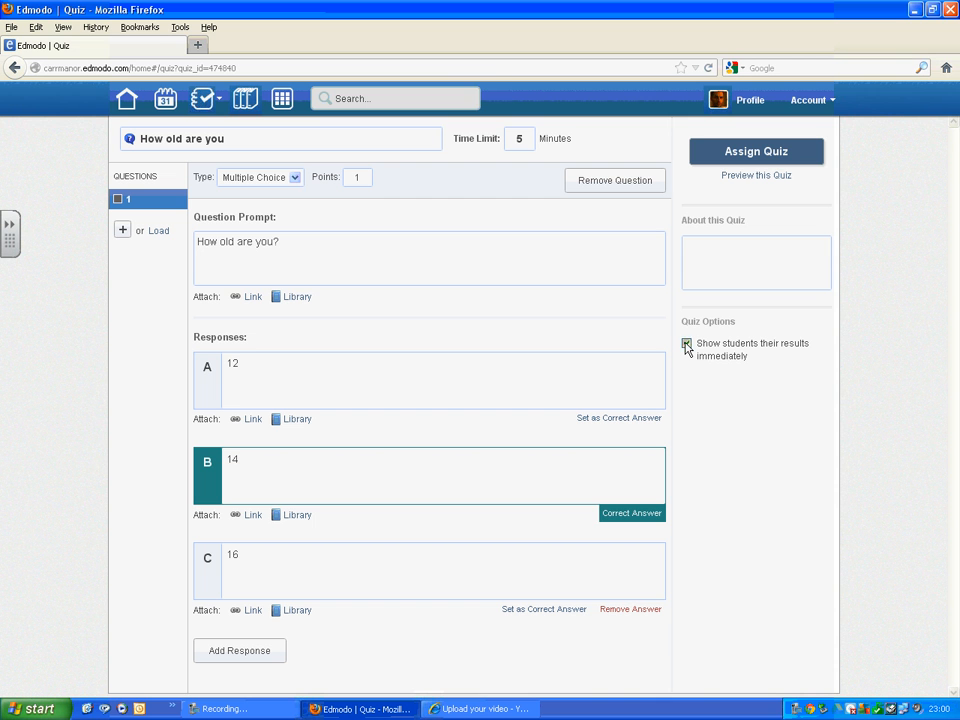
Step: Assign the quiz with a due date of 09/30/2012, add it to the gradebook, and send it to the Minecraft group
click(779, 155)
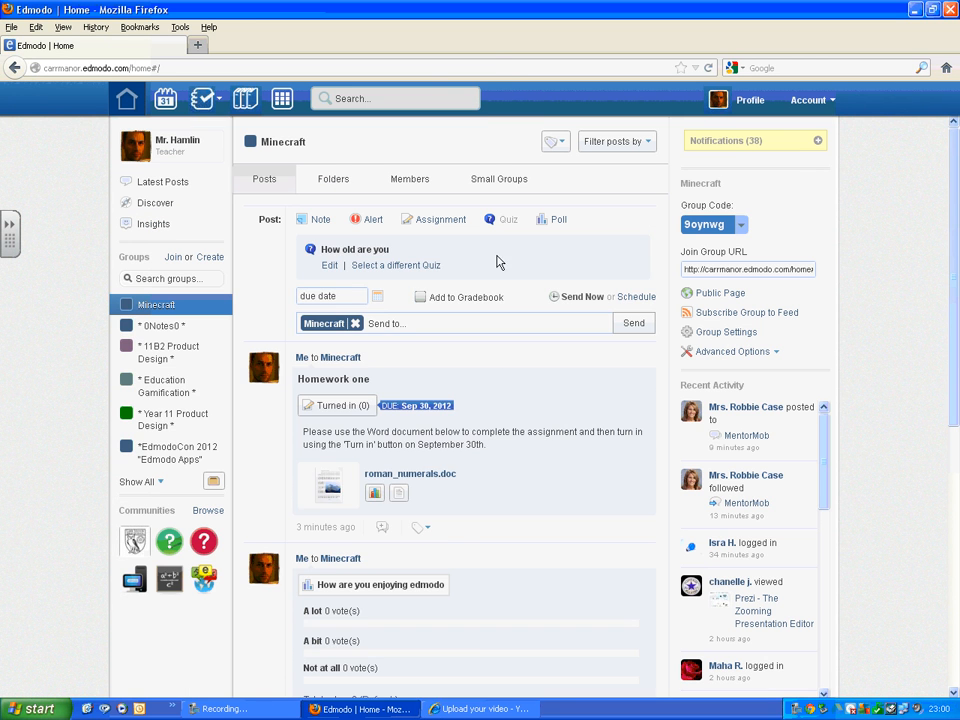
click(379, 300)
click(385, 456)
click(420, 298)
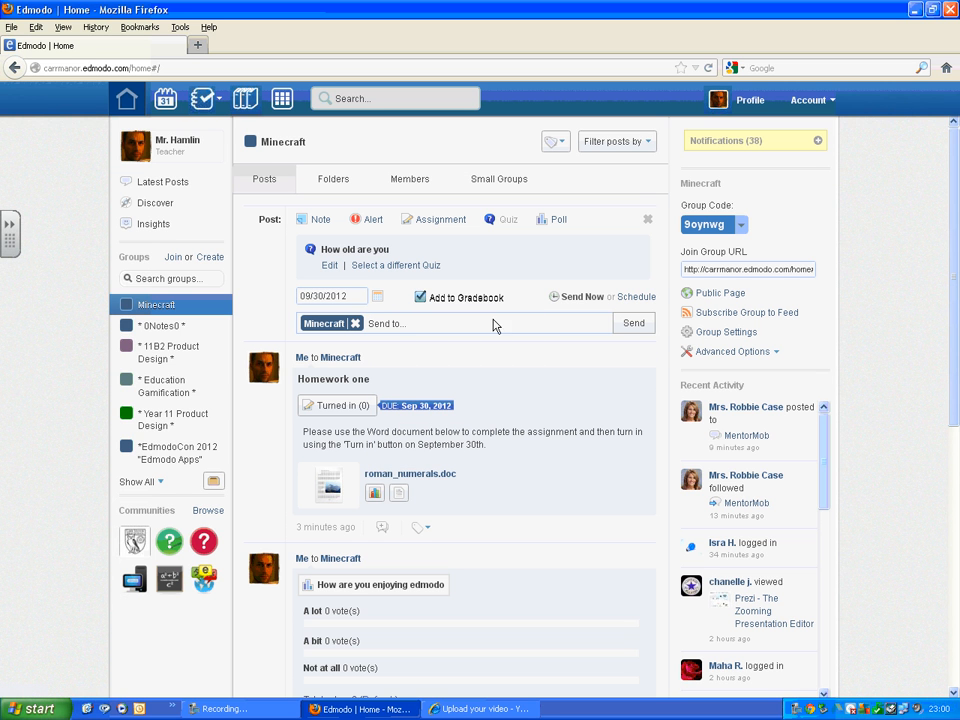
click(633, 324)
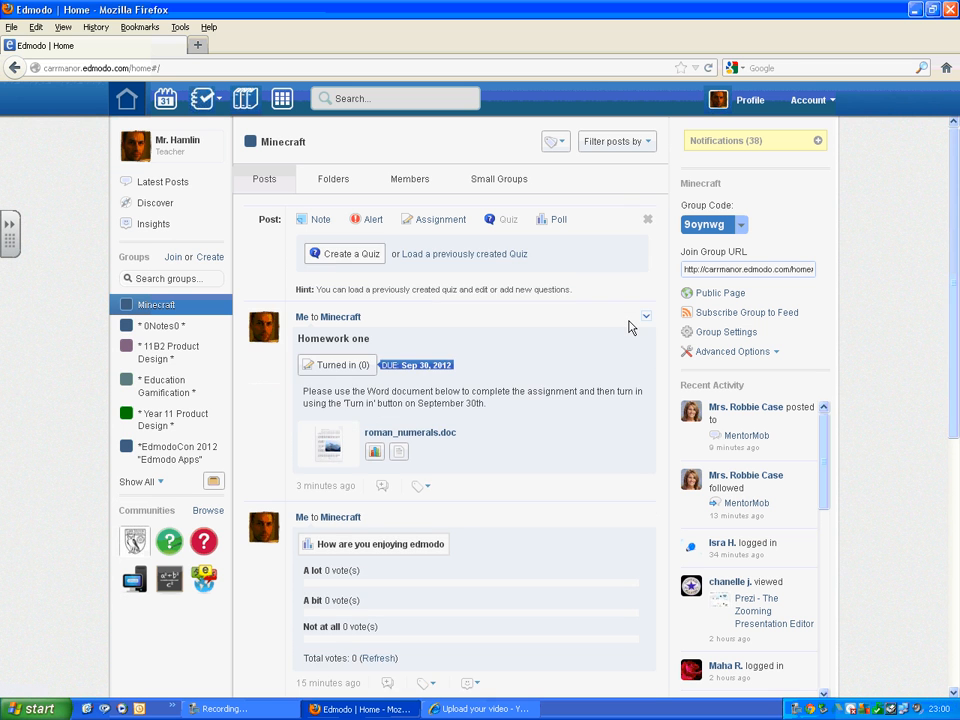